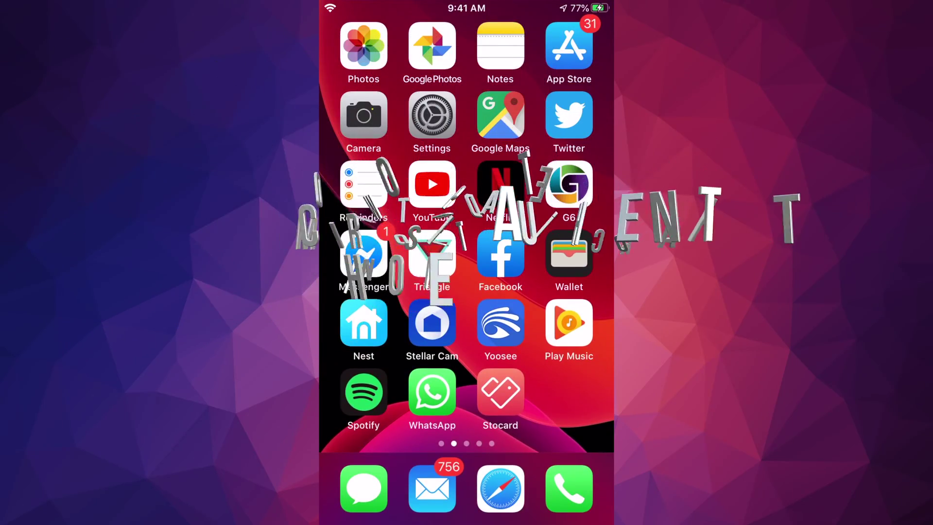
# - Open the App Store's Account page listing the 31 available app updates
pyautogui.click(569, 46)
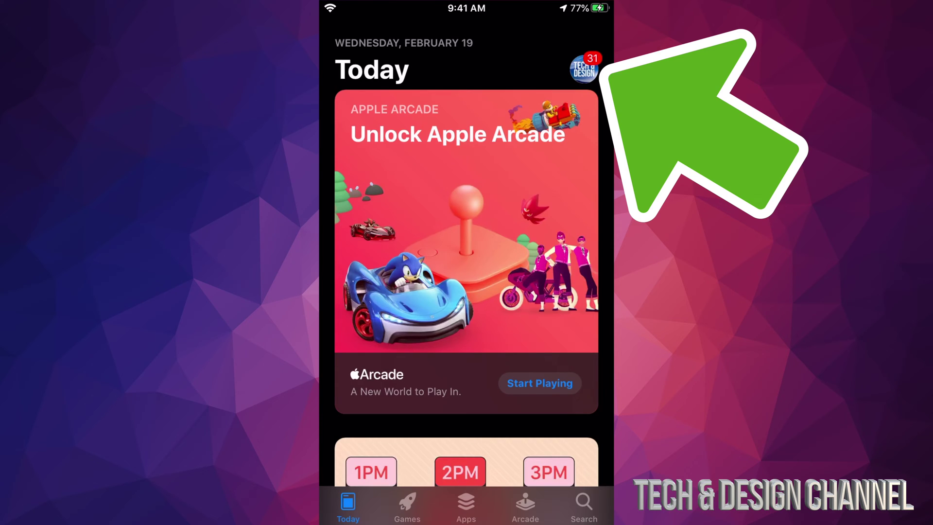
pyautogui.click(584, 69)
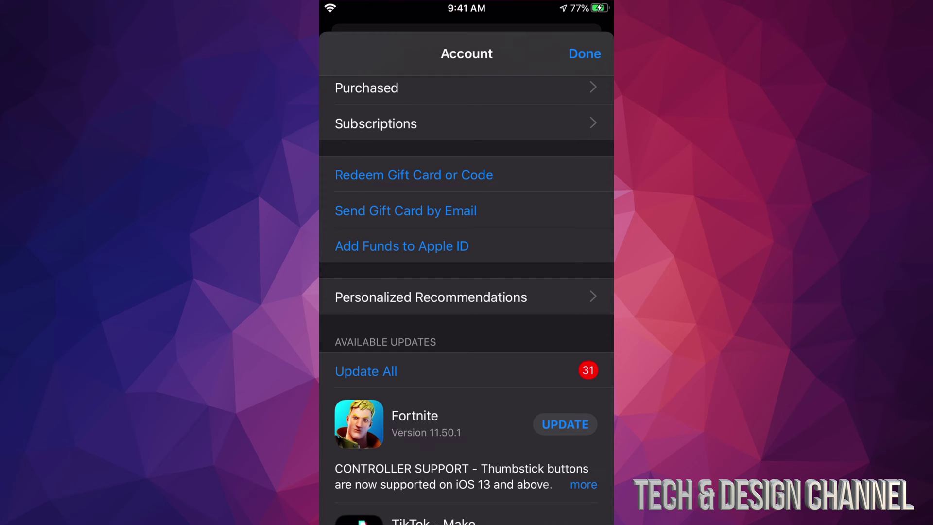
# - Start the Fortnite update from the Available Updates list
pyautogui.scroll(-5, 466, 292)
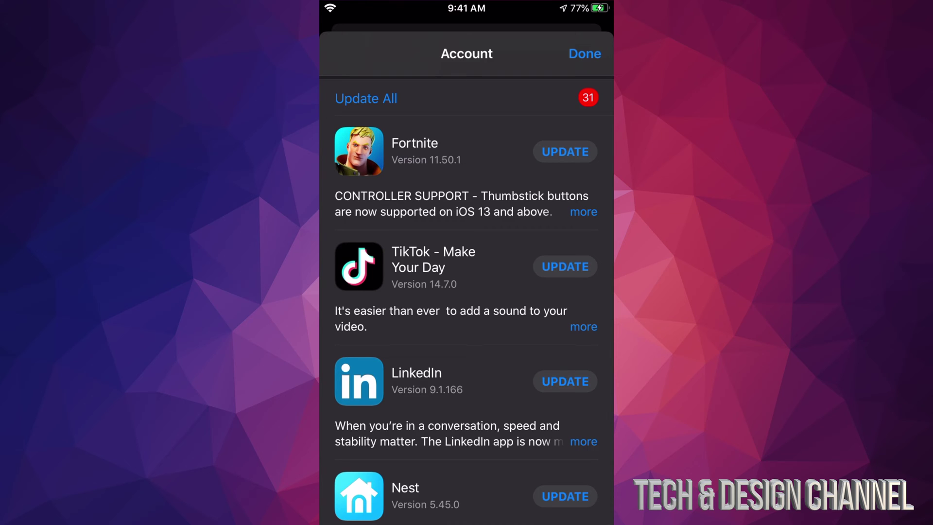
pyautogui.click(566, 151)
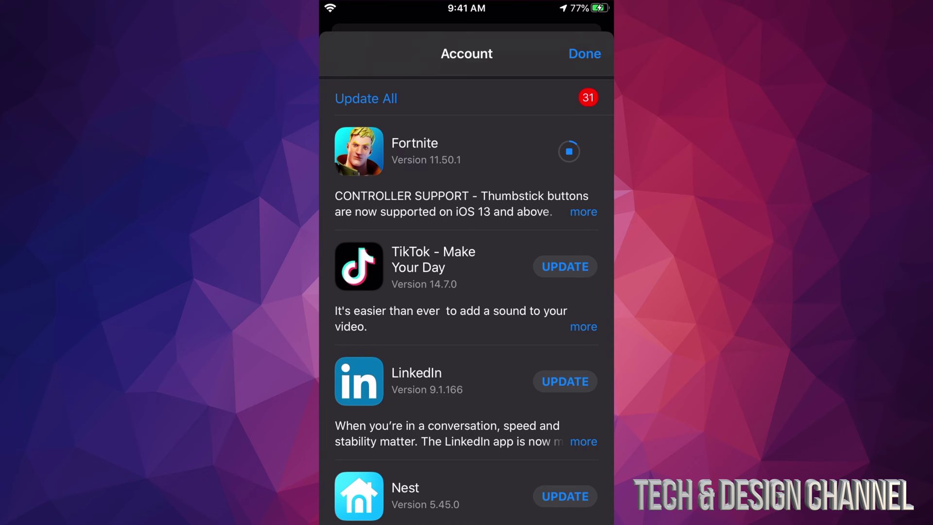
pyautogui.scroll(3, 467, 299)
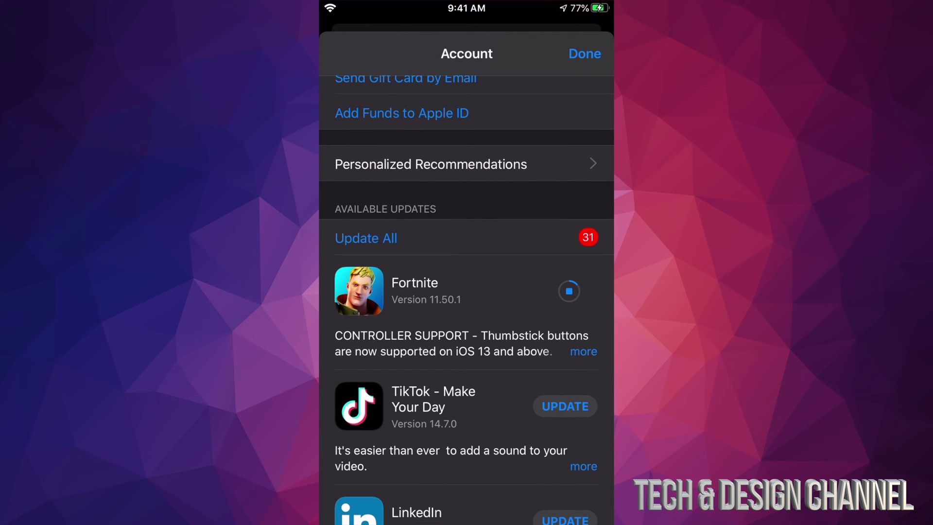
# - Search the App Store for 'Tiltok' and start the TikTok - Make Your Day update
pyautogui.click(584, 53)
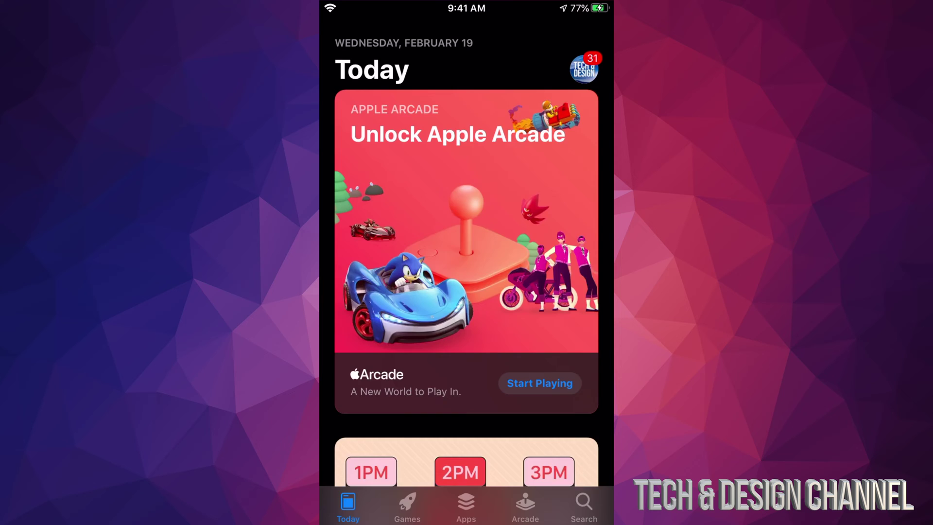
pyautogui.click(584, 507)
pyautogui.click(458, 104)
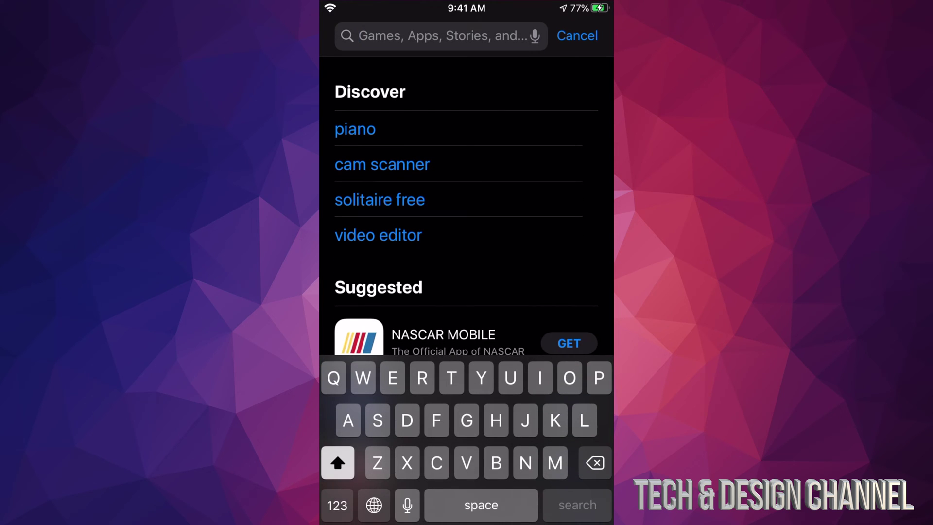
pyautogui.write('Tiltok')
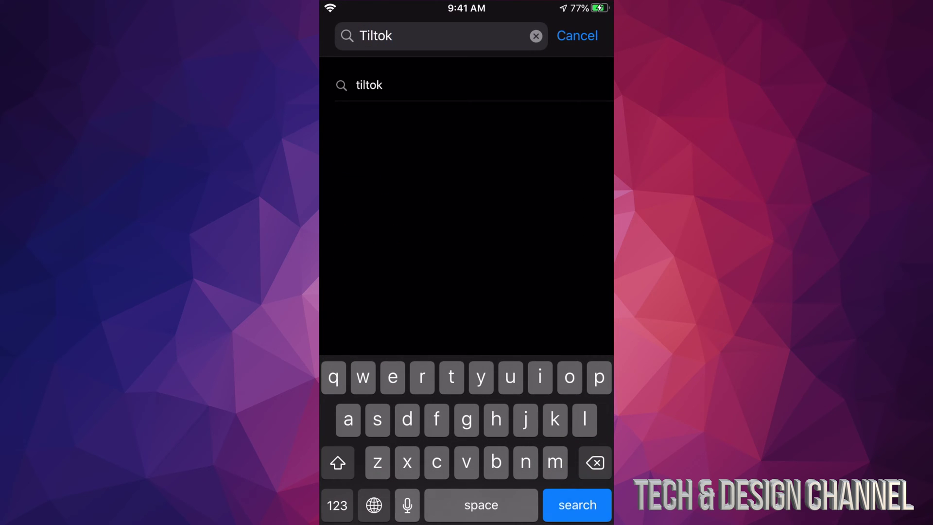
pyautogui.click(370, 85)
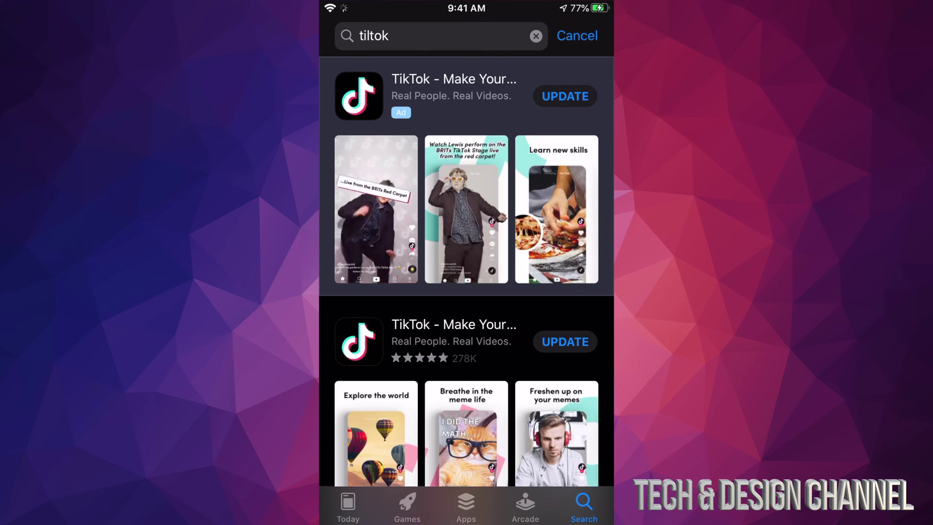
pyautogui.click(454, 88)
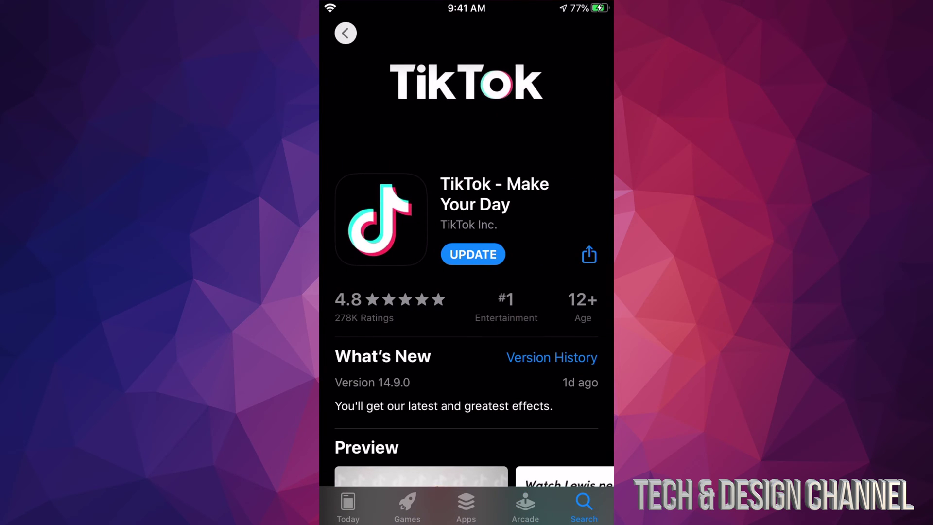
pyautogui.click(473, 254)
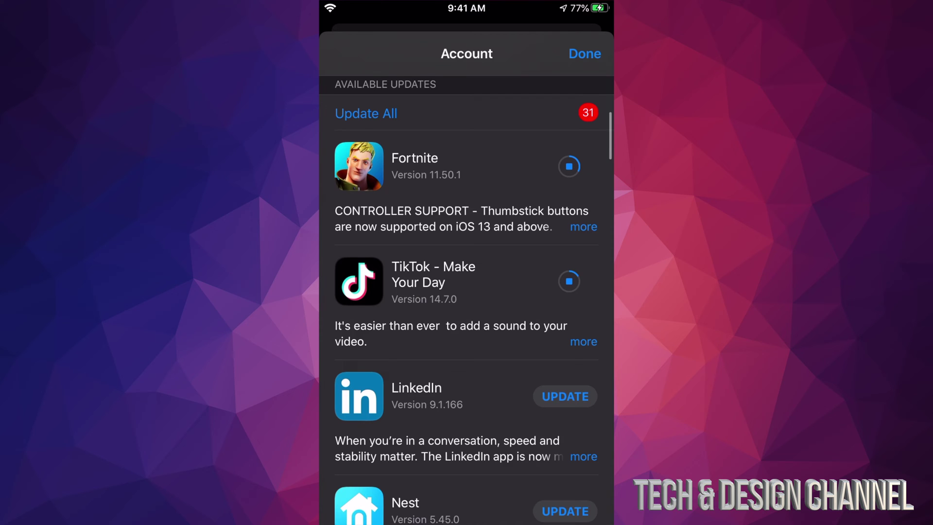
# - Start updates for LinkedIn, Nest, Spotify, Netflix and Pinterest
pyautogui.scroll(-3, 466, 291)
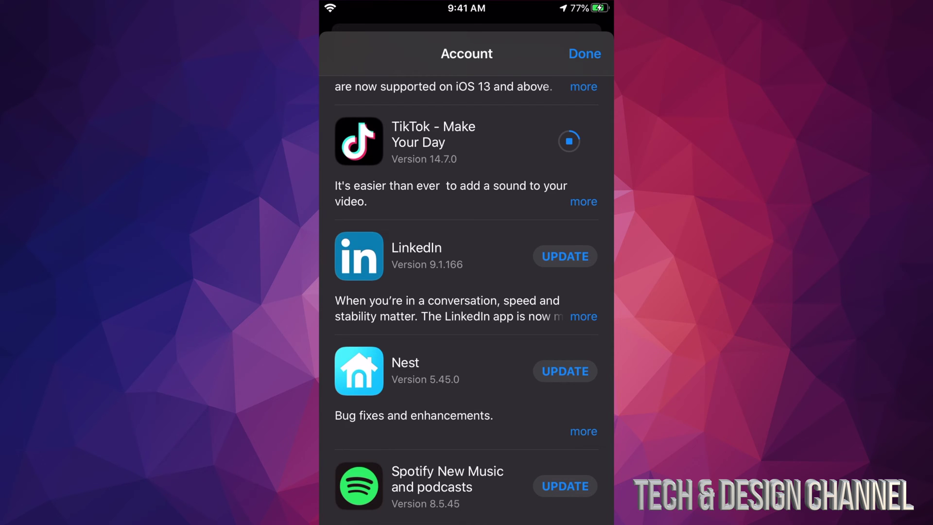
pyautogui.scroll(-2, 466, 292)
pyautogui.click(565, 187)
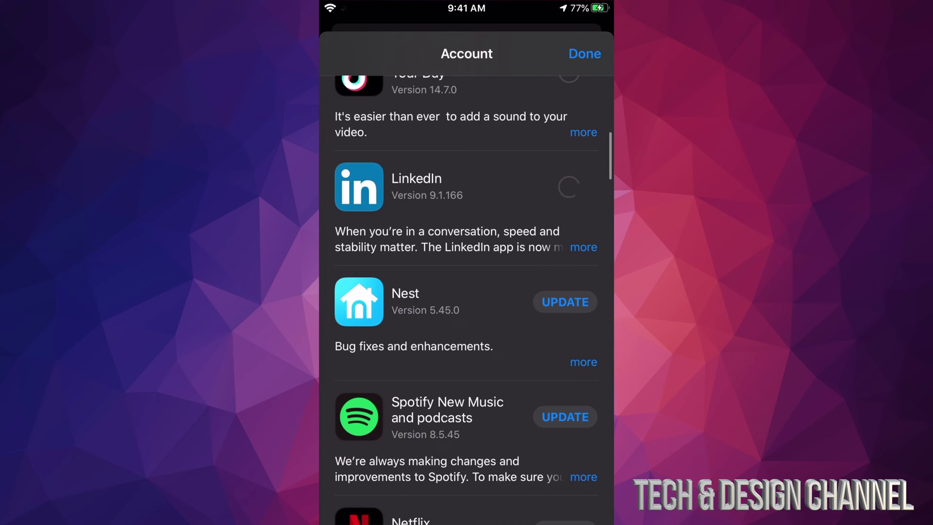
pyautogui.scroll(-2, 466, 292)
pyautogui.click(565, 195)
pyautogui.scroll(-1, 467, 292)
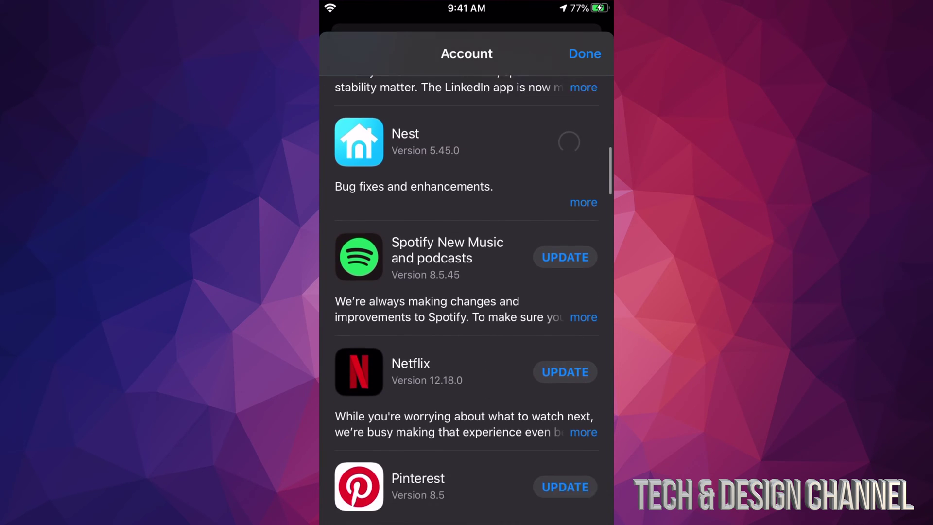
pyautogui.scroll(-1, 466, 292)
pyautogui.click(565, 190)
pyautogui.scroll(-2, 466, 292)
pyautogui.click(565, 174)
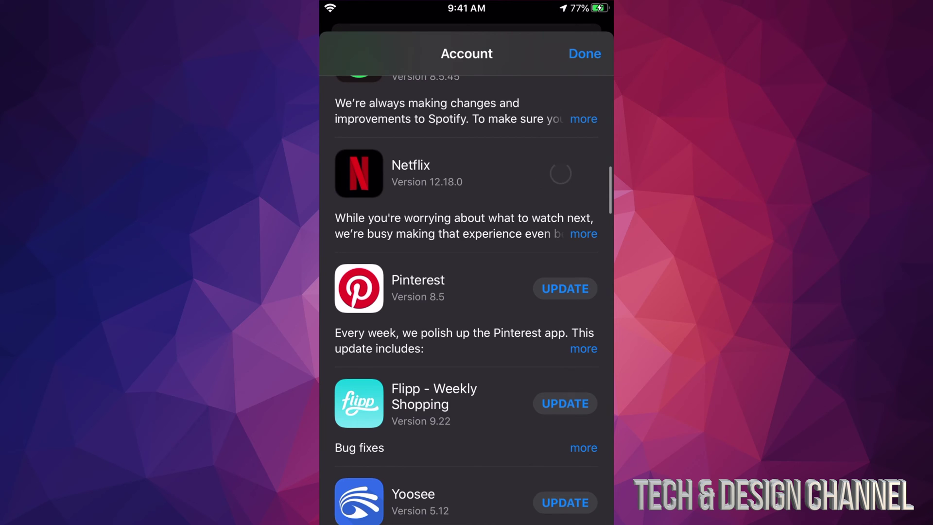
pyautogui.click(565, 288)
# - Start updates for Flipp, Yoosee, WhatsApp Messenger, Microsoft Authenticator and GoPro
pyautogui.scroll(-2, 467, 291)
pyautogui.click(565, 283)
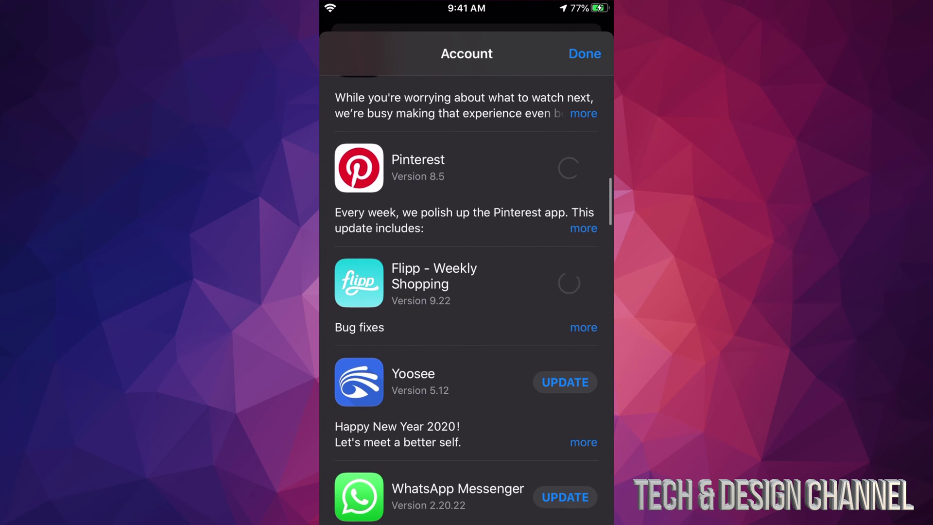
pyautogui.click(565, 381)
pyautogui.scroll(-5, 466, 292)
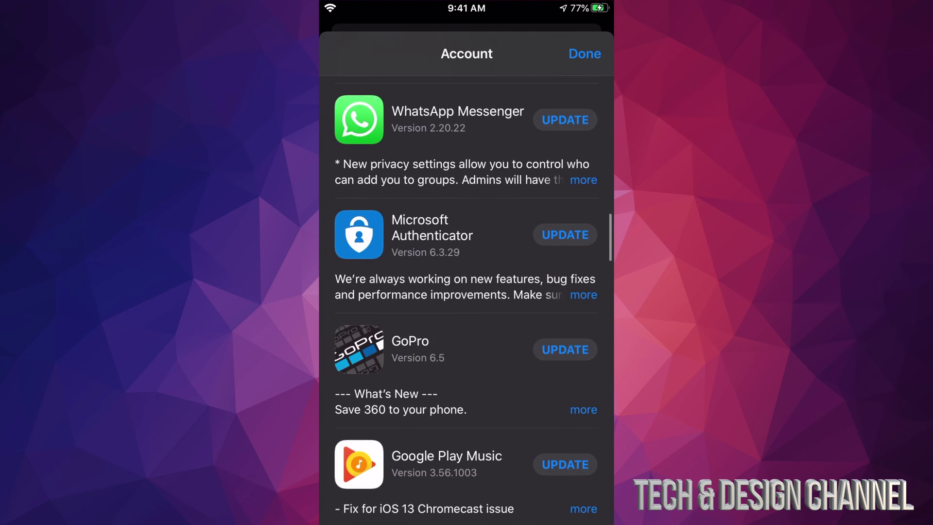
pyautogui.click(565, 120)
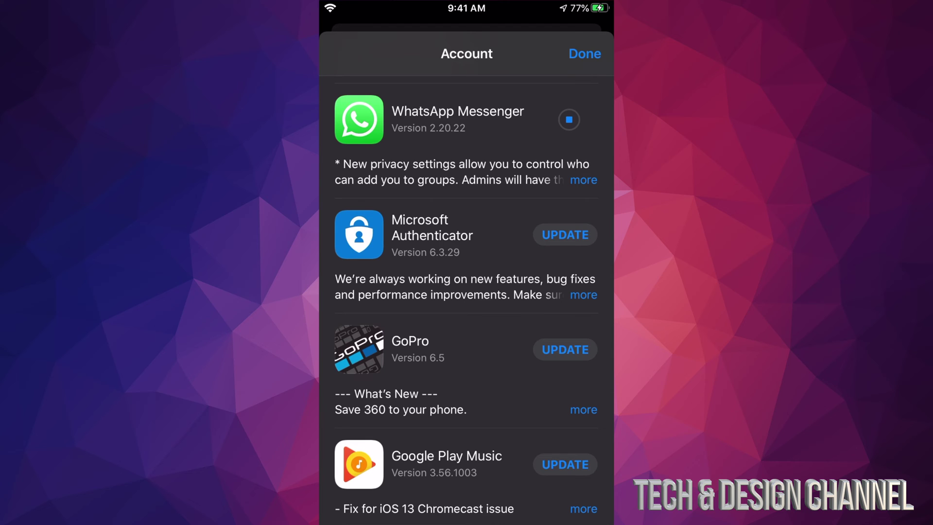
pyautogui.click(565, 235)
pyautogui.scroll(-1, 467, 292)
pyautogui.scroll(-2, 466, 292)
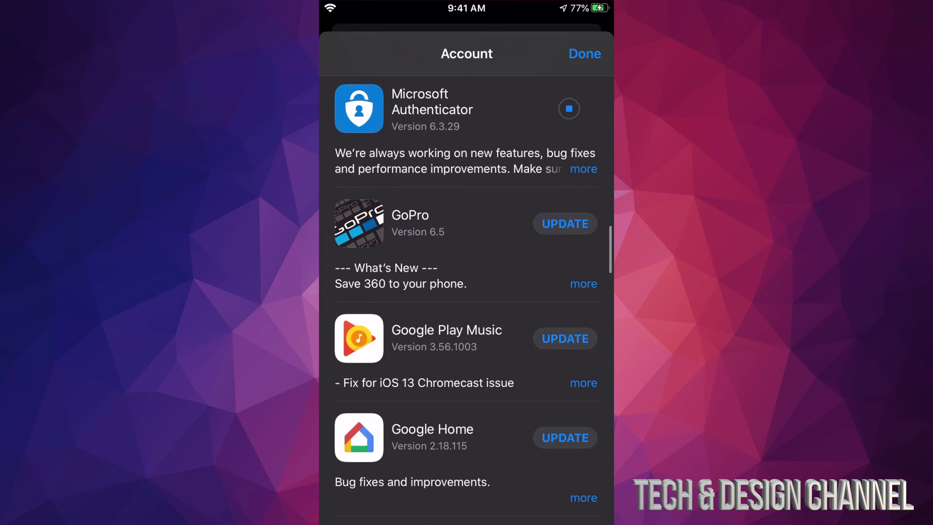
pyautogui.click(565, 223)
# - Start updates for Google Play Music, Google Home and Google Stadia
pyautogui.scroll(-3, 467, 291)
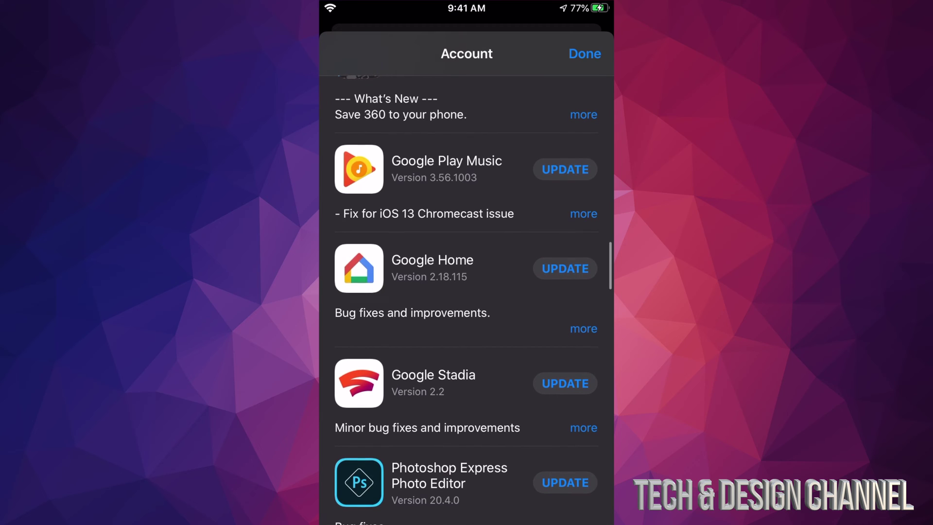
pyautogui.click(565, 169)
pyautogui.scroll(-1, 466, 291)
pyautogui.click(565, 203)
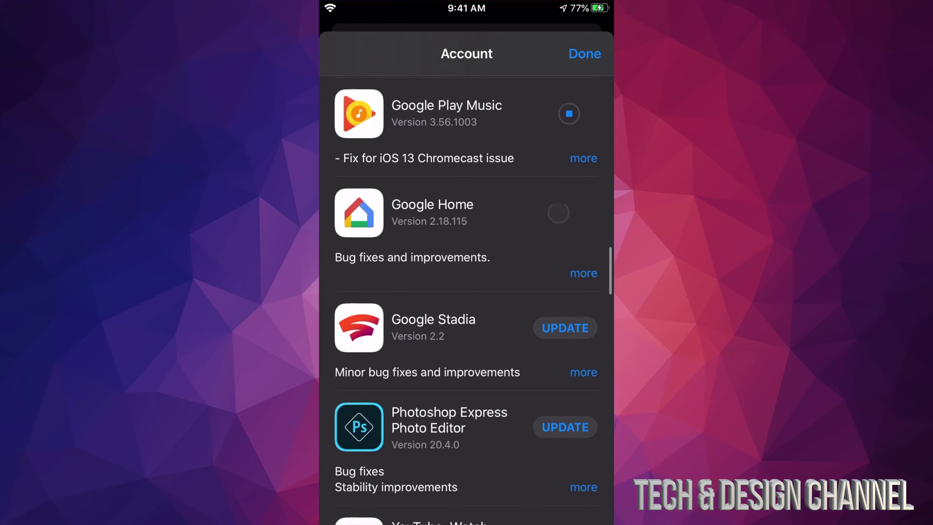
pyautogui.scroll(-2, 466, 291)
pyautogui.click(565, 211)
pyautogui.scroll(-1, 466, 291)
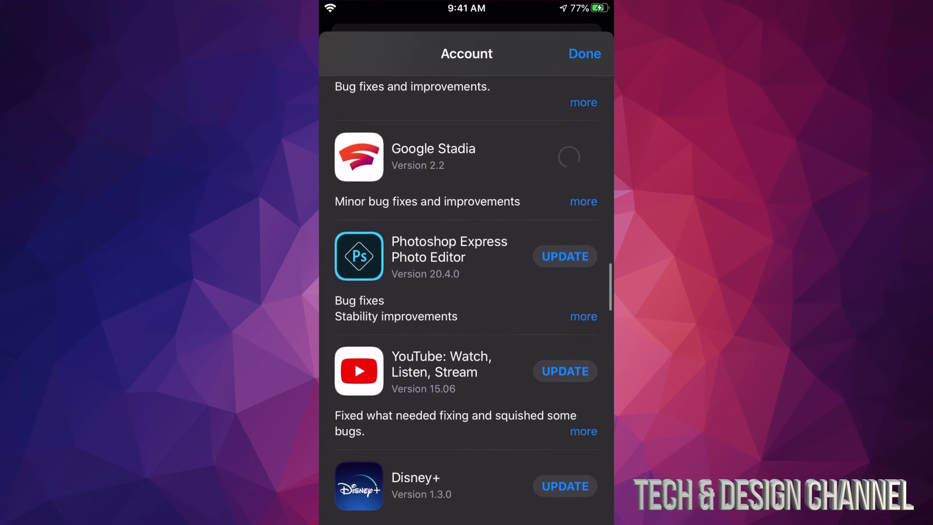
pyautogui.scroll(-1, 466, 291)
# - Start updates for Photoshop Express, YouTube, Disney+ and Dropbox
pyautogui.click(565, 190)
pyautogui.scroll(-1, 467, 292)
pyautogui.scroll(-1, 466, 291)
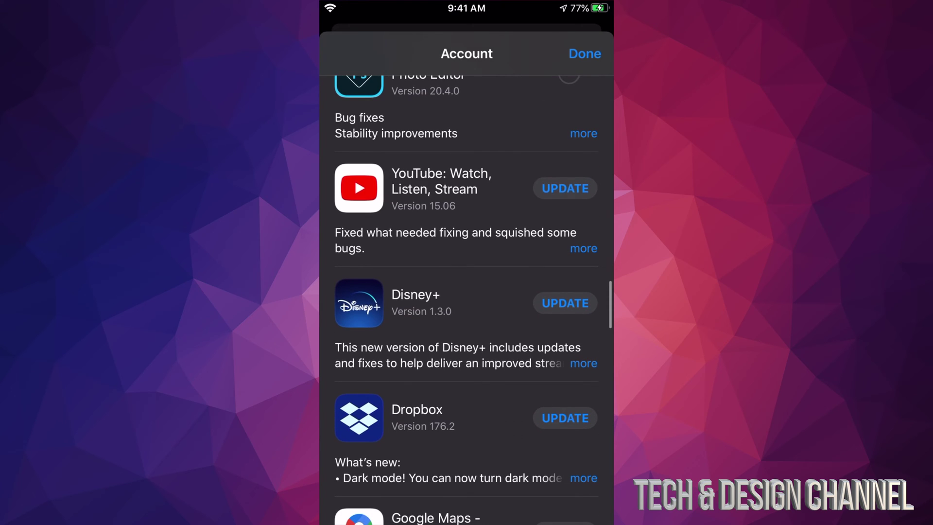
pyautogui.click(565, 188)
pyautogui.scroll(-2, 466, 292)
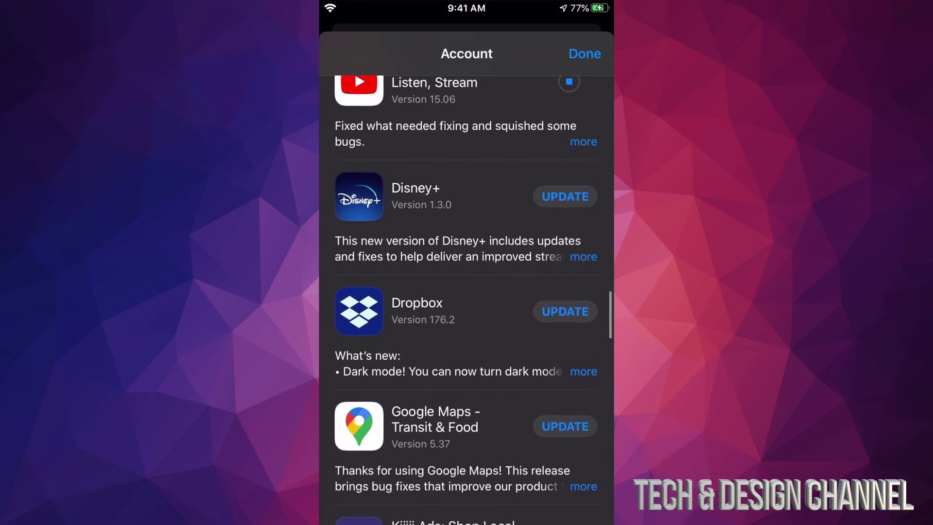
pyautogui.click(565, 189)
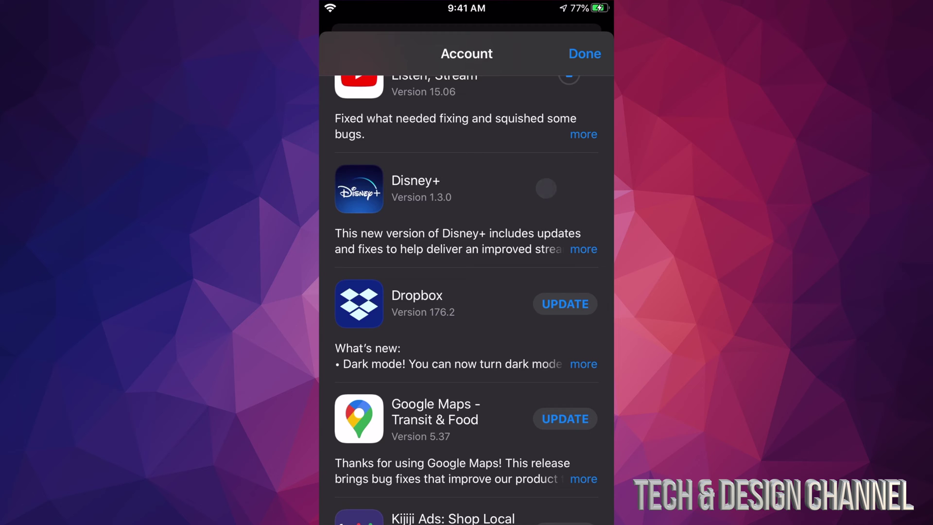
pyautogui.scroll(-1, 466, 292)
pyautogui.scroll(-1, 465, 299)
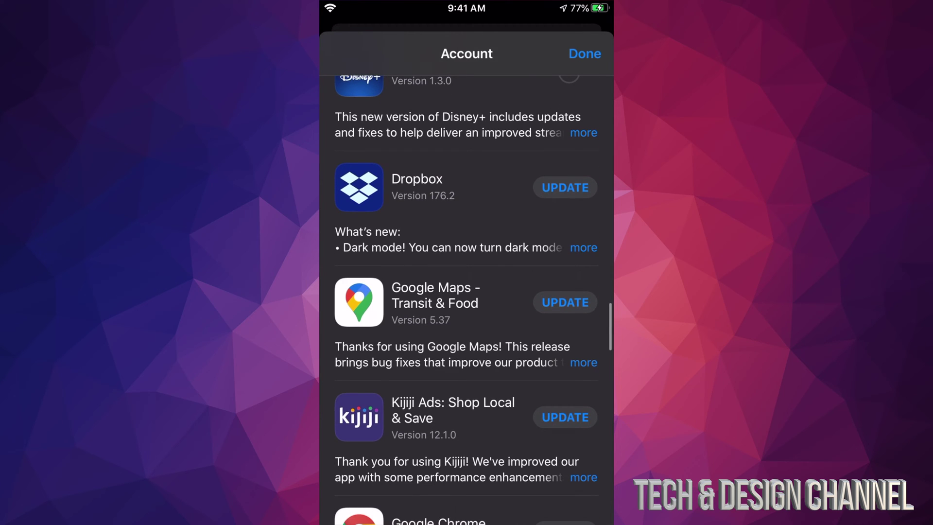
pyautogui.click(565, 188)
# - Start updates for Google Maps, Kijiji, Google Chrome and Groupon
pyautogui.scroll(-3, 466, 291)
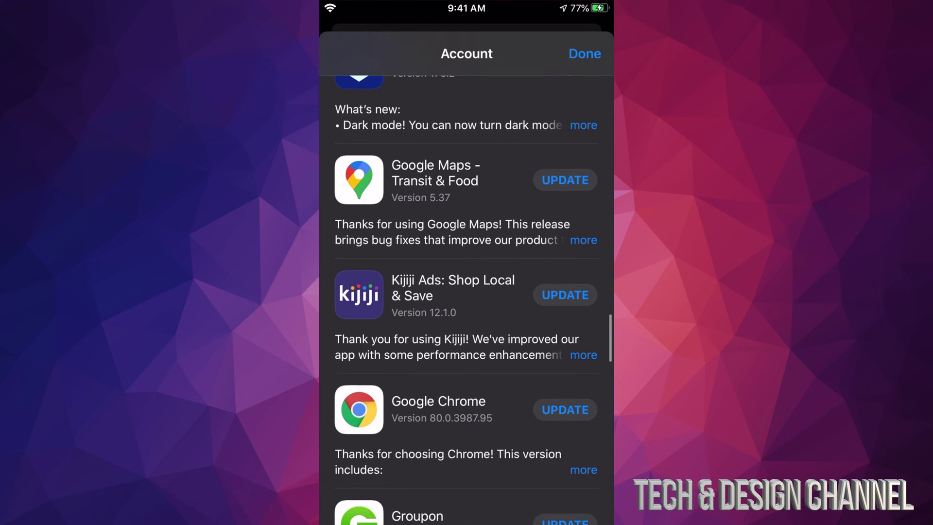
pyautogui.click(565, 180)
pyautogui.scroll(-1, 467, 292)
pyautogui.click(565, 221)
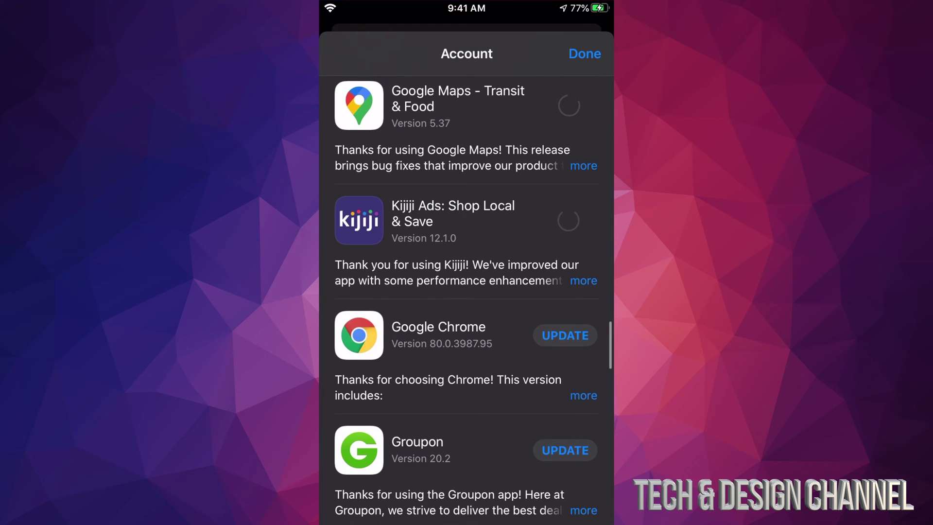
pyautogui.scroll(-2, 467, 292)
pyautogui.click(565, 223)
pyautogui.scroll(-1, 466, 292)
pyautogui.scroll(-2, 466, 292)
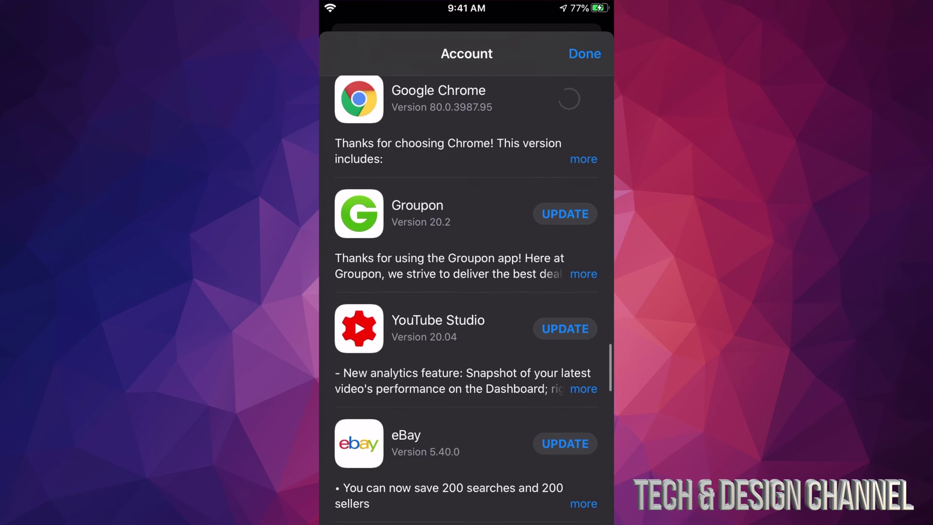
pyautogui.click(565, 214)
# - Start updates for YouTube Studio, eBay, Facebook, Messenger and Instagram
pyautogui.scroll(-3, 466, 292)
pyautogui.click(565, 196)
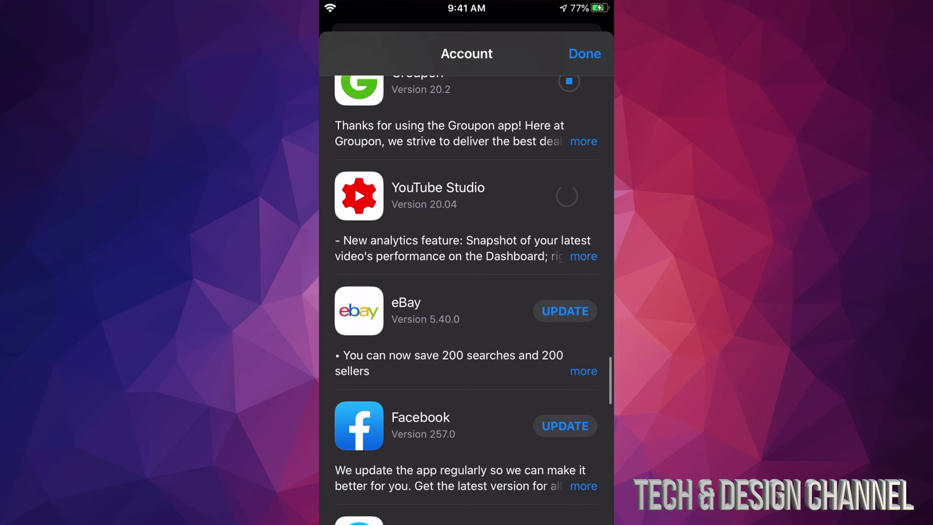
pyautogui.scroll(-3, 466, 291)
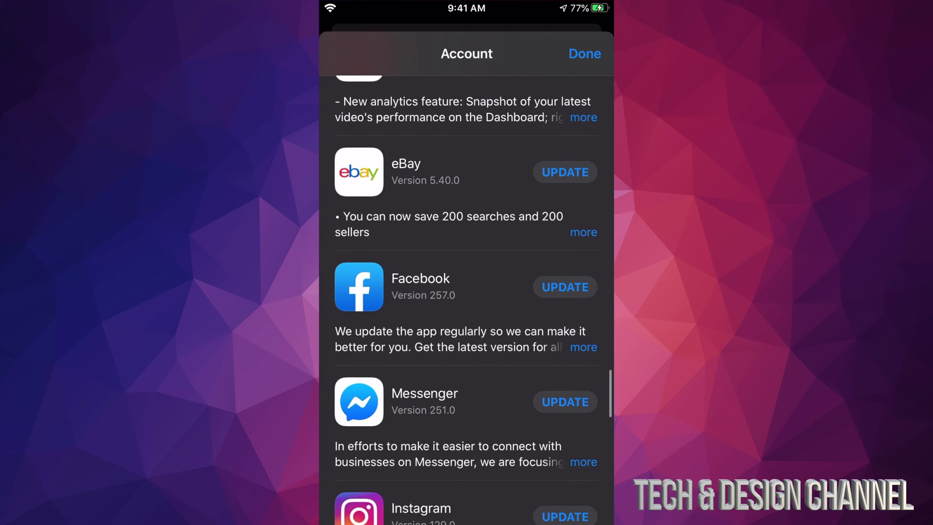
pyautogui.click(565, 173)
pyautogui.scroll(-2, 466, 291)
pyautogui.click(565, 183)
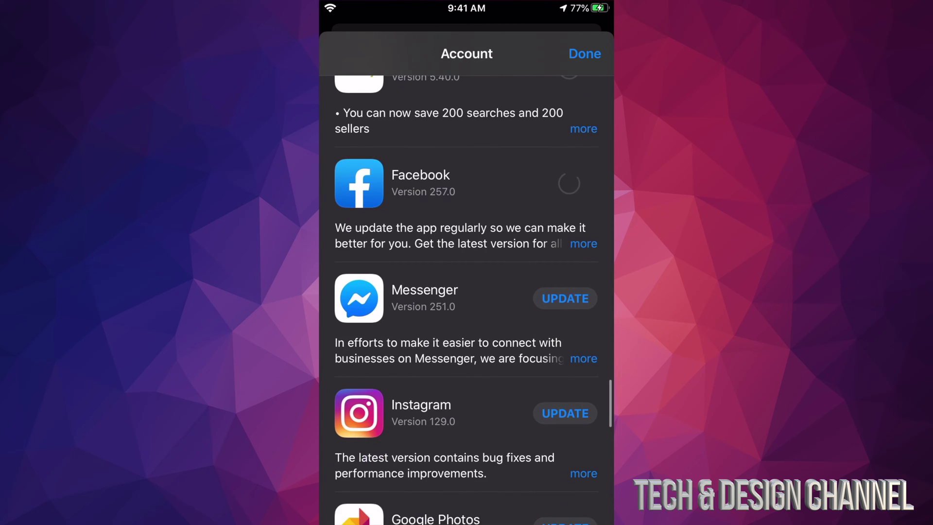
pyautogui.click(565, 298)
pyautogui.scroll(-3, 467, 291)
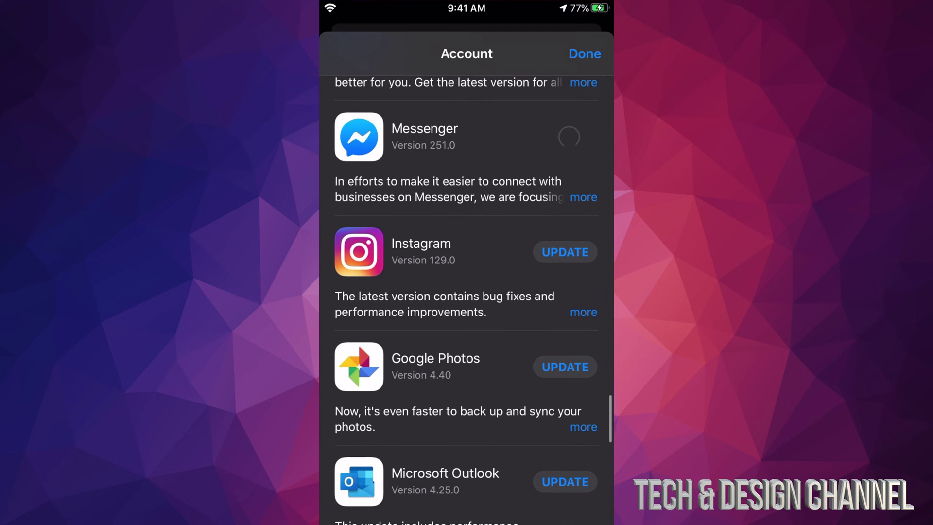
pyautogui.click(565, 251)
# - Start the last updates: Google Photos, Microsoft Outlook and Twitter
pyautogui.scroll(-3, 466, 292)
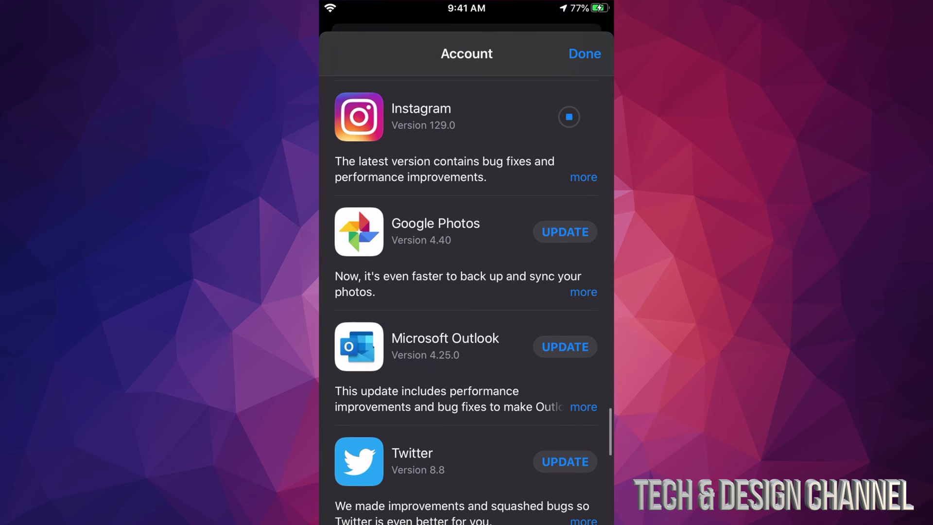
pyautogui.scroll(-1, 467, 291)
pyautogui.click(565, 170)
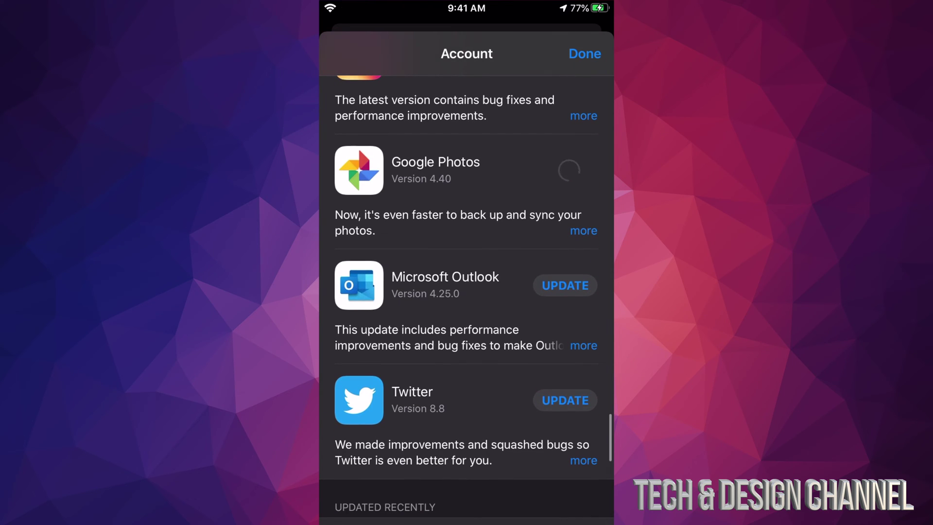
pyautogui.scroll(-2, 467, 291)
pyautogui.click(565, 197)
pyautogui.click(565, 311)
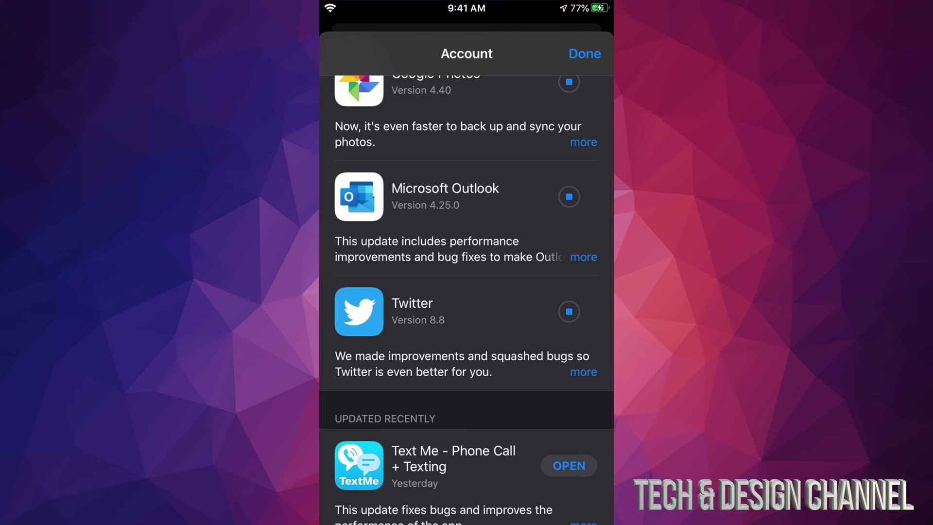
pyautogui.scroll(6, 467, 291)
pyautogui.scroll(4, 466, 291)
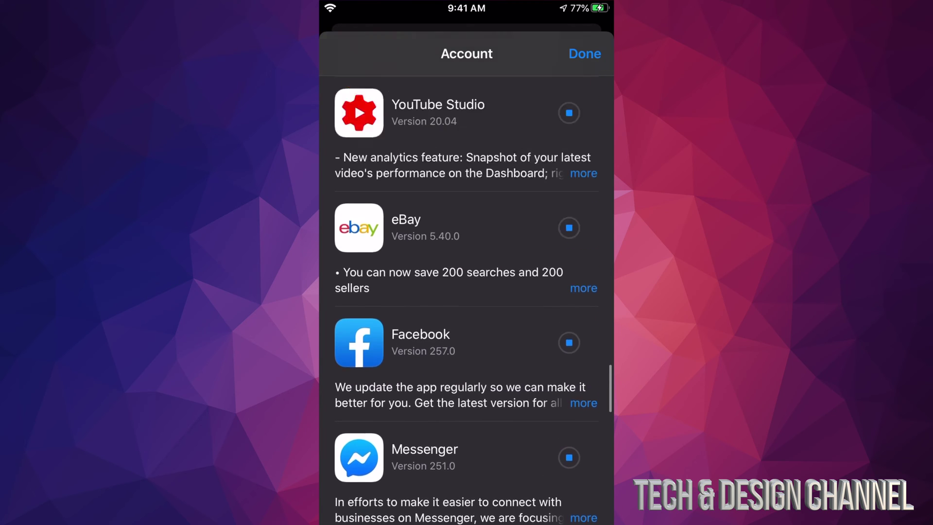
pyautogui.scroll(2, 466, 291)
pyautogui.scroll(3, 467, 291)
pyautogui.scroll(4, 467, 292)
pyautogui.scroll(2, 467, 291)
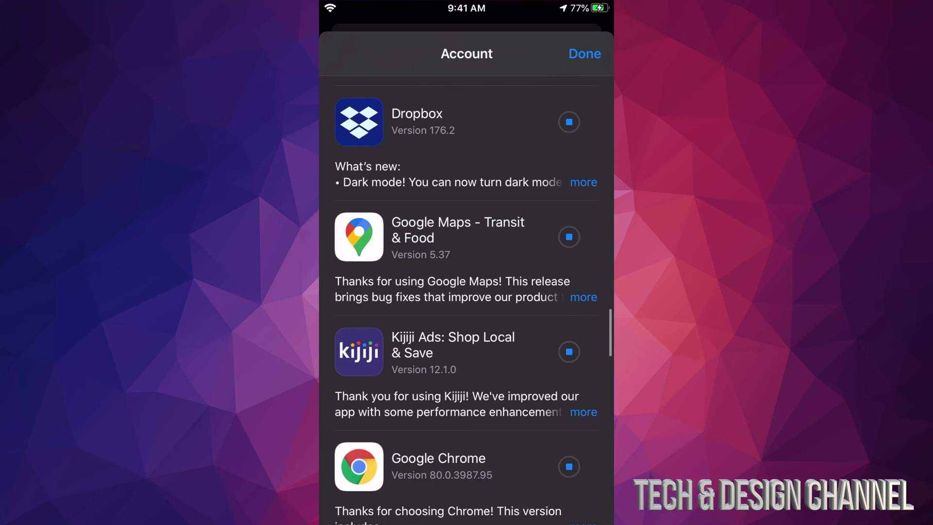
pyautogui.scroll(3, 466, 292)
pyautogui.scroll(2, 466, 291)
pyautogui.scroll(3, 467, 291)
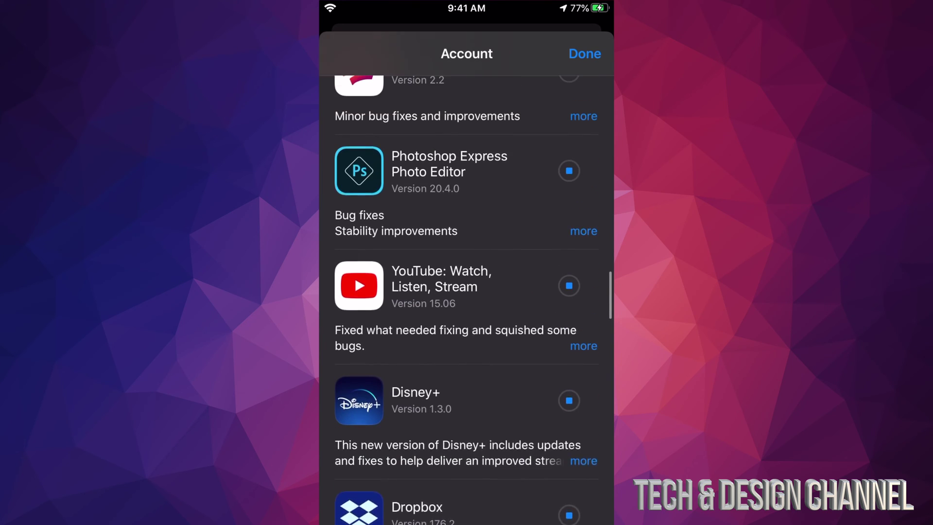
pyautogui.scroll(2, 466, 292)
pyautogui.scroll(3, 467, 292)
pyautogui.scroll(3, 467, 291)
pyautogui.scroll(3, 466, 292)
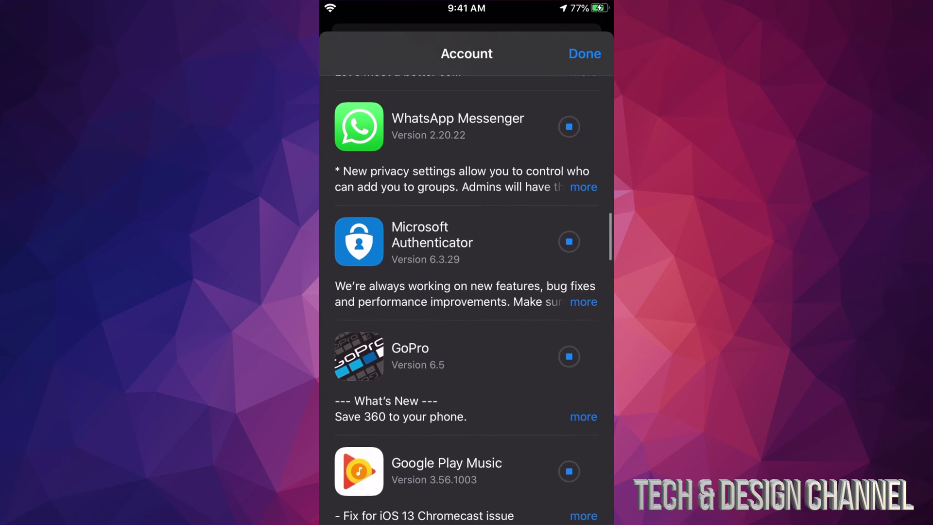
pyautogui.scroll(3, 466, 292)
pyautogui.scroll(3, 467, 292)
pyautogui.scroll(3, 467, 291)
pyautogui.scroll(2, 467, 291)
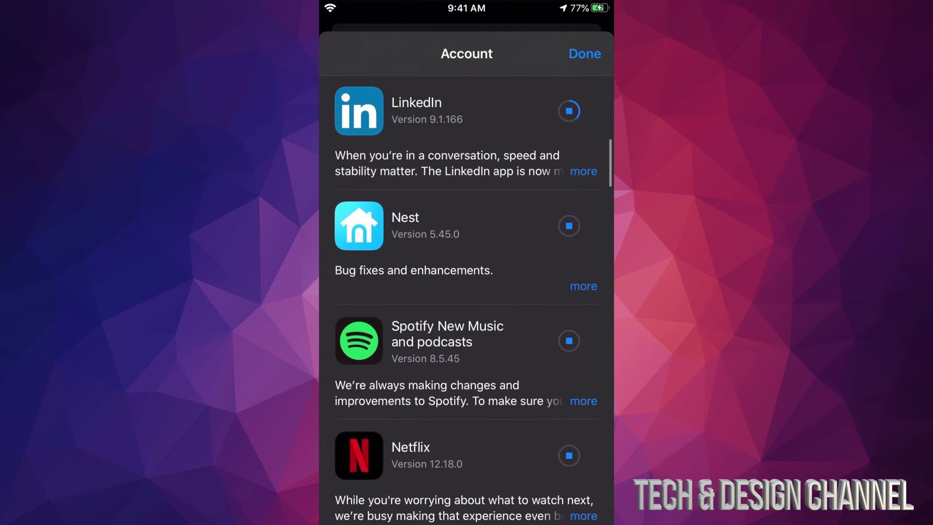
pyautogui.scroll(5, 466, 292)
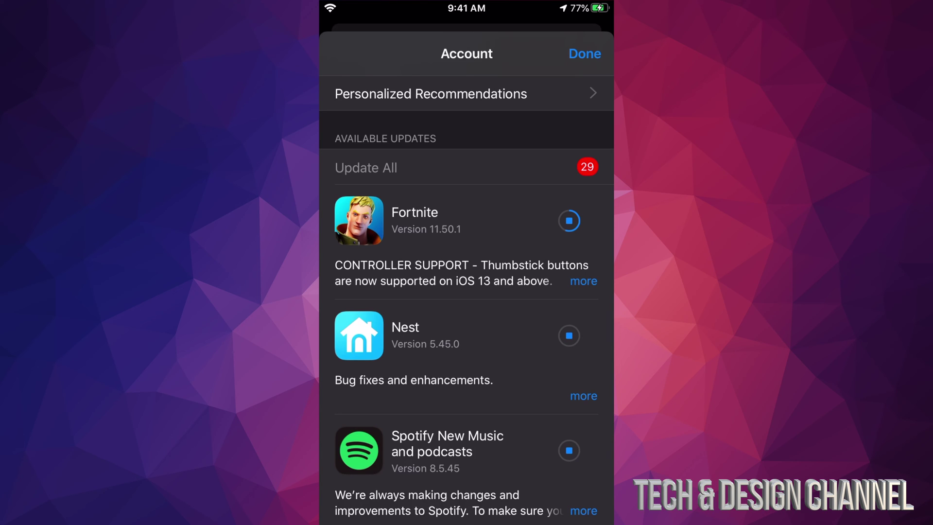
pyautogui.scroll(-5, 467, 300)
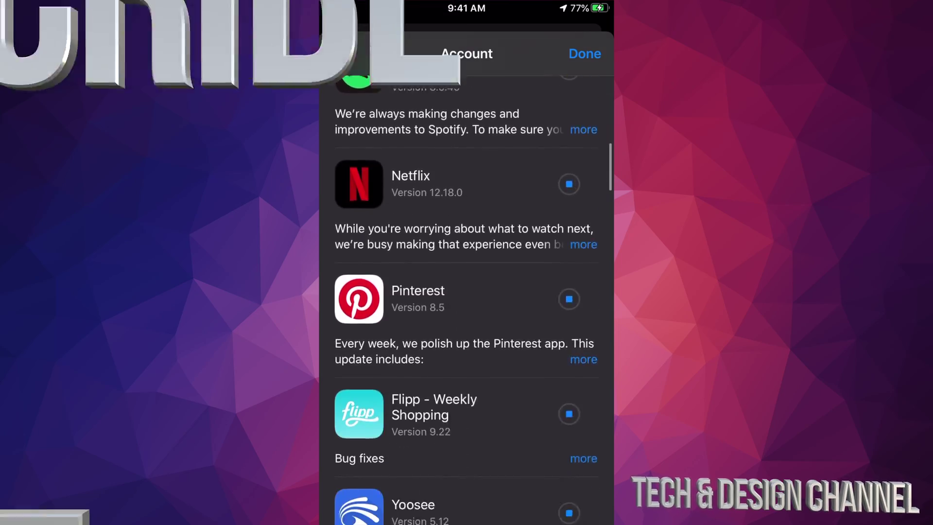
pyautogui.scroll(-5, 466, 300)
pyautogui.scroll(-5, 467, 300)
pyautogui.scroll(-5, 466, 301)
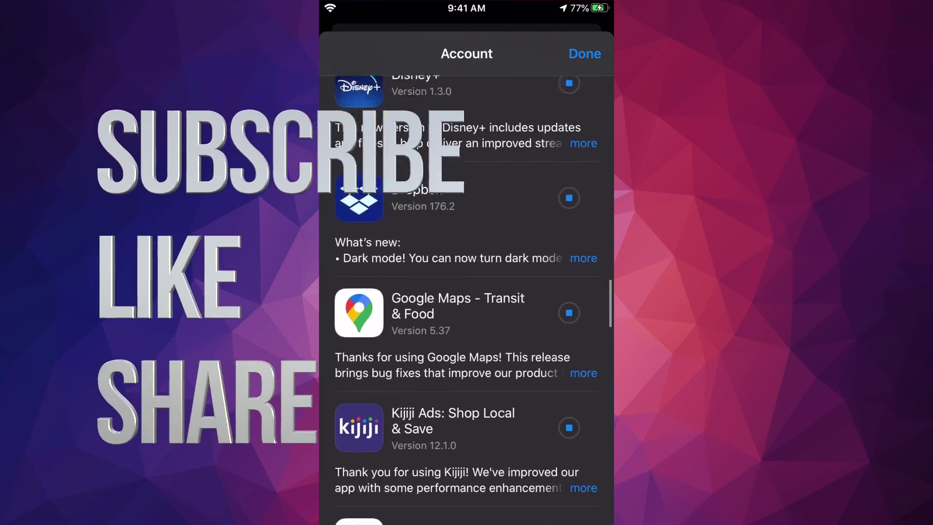